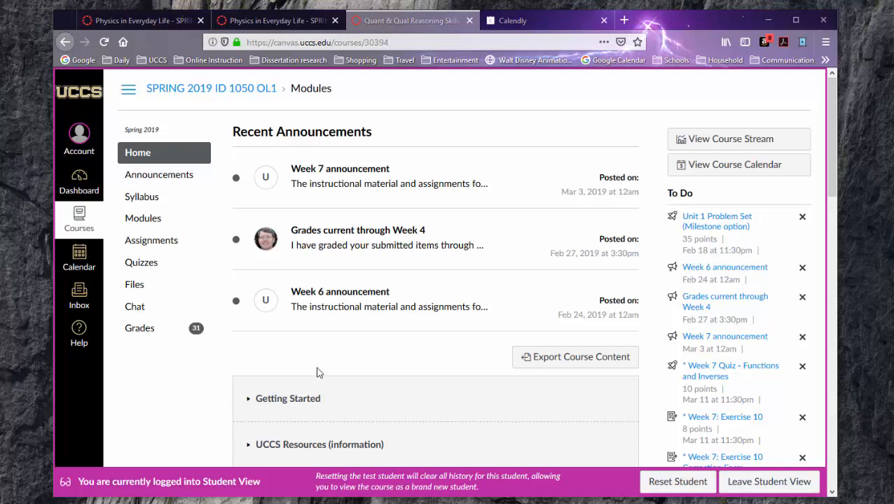
Step: Open the "Week 6: Exercises 8 and 9" assignment from the course's Week 6: Algebra - Graphing module
{"action": "left_click", "coordinate": [147, 219]}
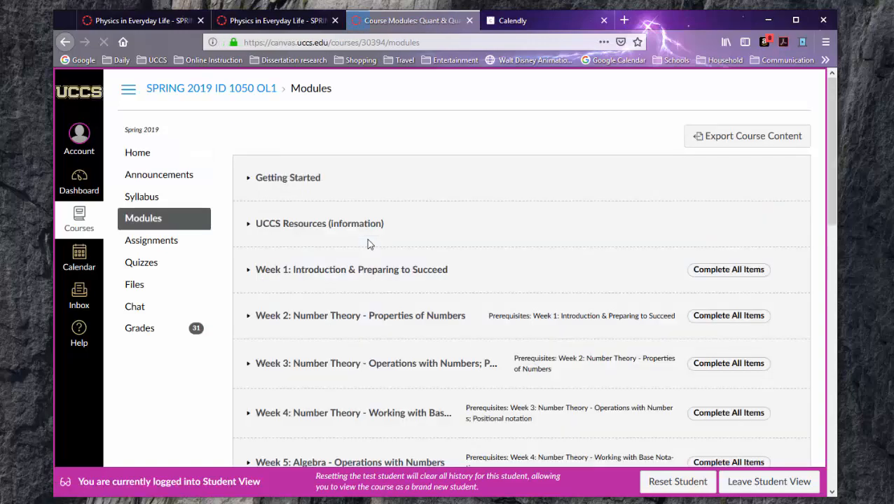
{"action": "scroll", "coordinate": [369, 252], "scroll_direction": "down", "scroll_amount": 5}
{"action": "scroll", "coordinate": [365, 252], "scroll_direction": "down", "scroll_amount": 7}
{"action": "scroll", "coordinate": [362, 236], "scroll_direction": "up", "scroll_amount": 5}
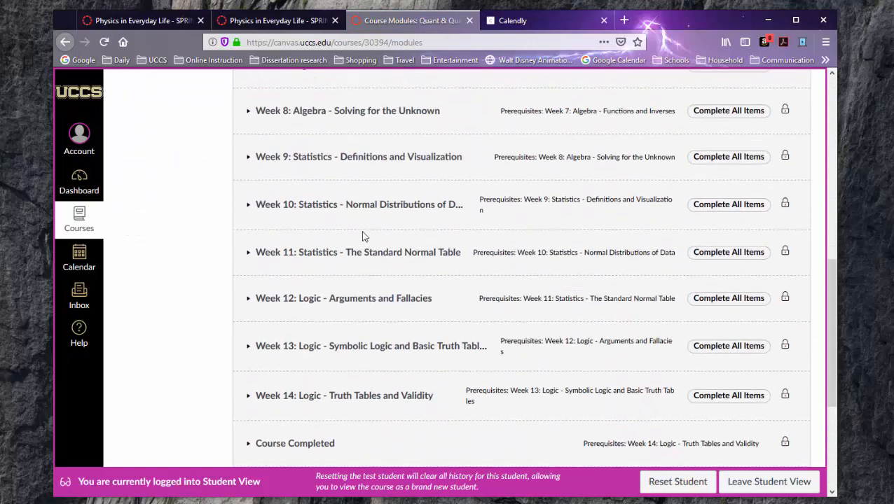
{"action": "left_click", "coordinate": [292, 156]}
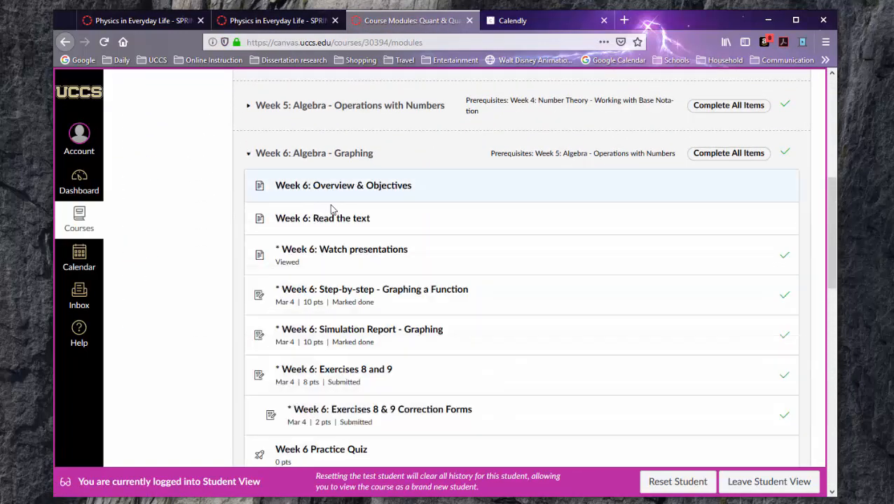
{"action": "left_click", "coordinate": [336, 371]}
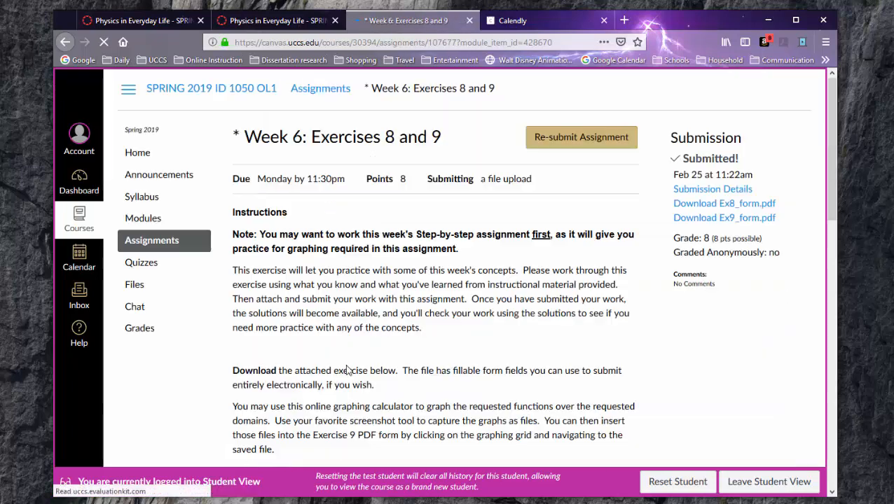
Step: Open the online graphing calculator linked in the assignment instructions and allow Adobe Flash to run on the site
{"action": "scroll", "coordinate": [527, 237], "scroll_direction": "down", "scroll_amount": 5}
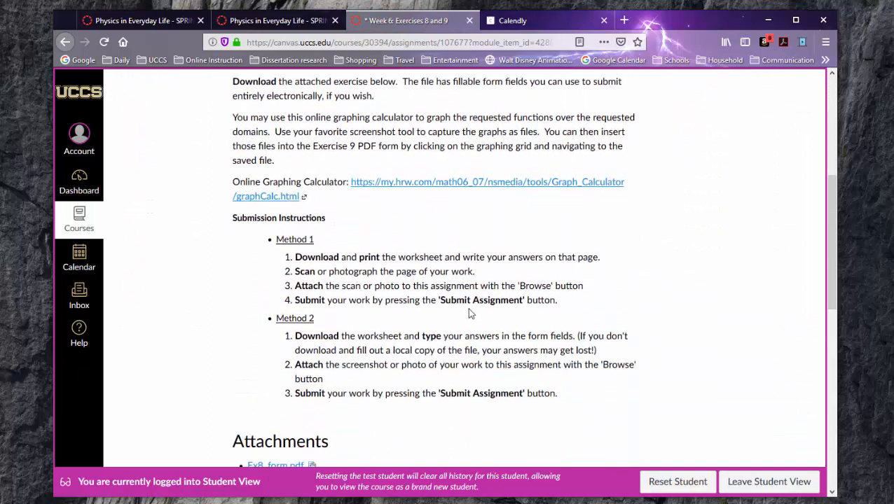
{"action": "left_click", "coordinate": [433, 183]}
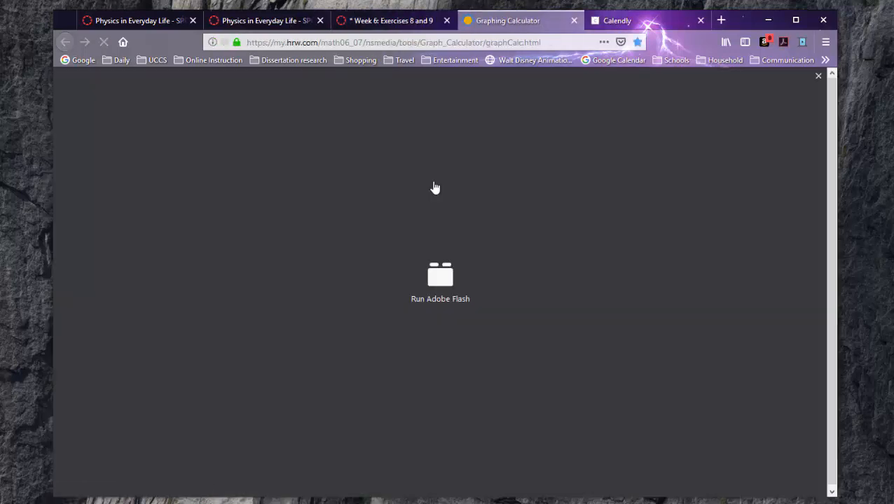
{"action": "left_click", "coordinate": [441, 275]}
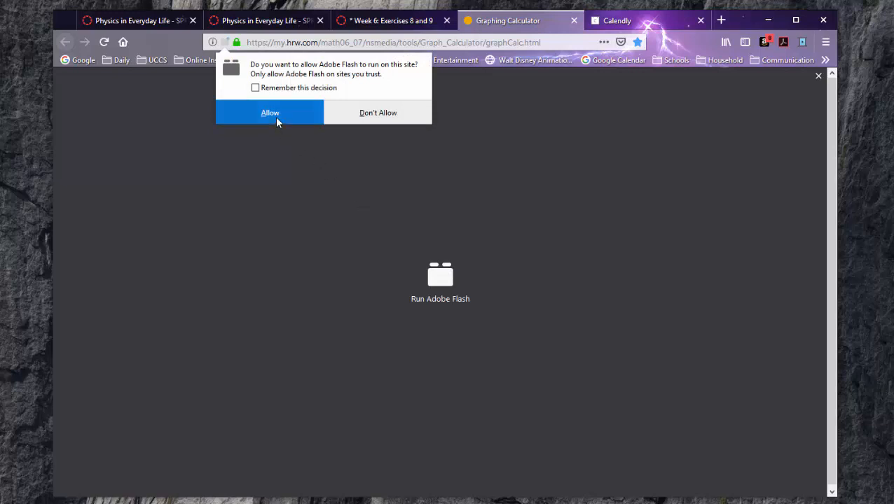
{"action": "left_click", "coordinate": [257, 112]}
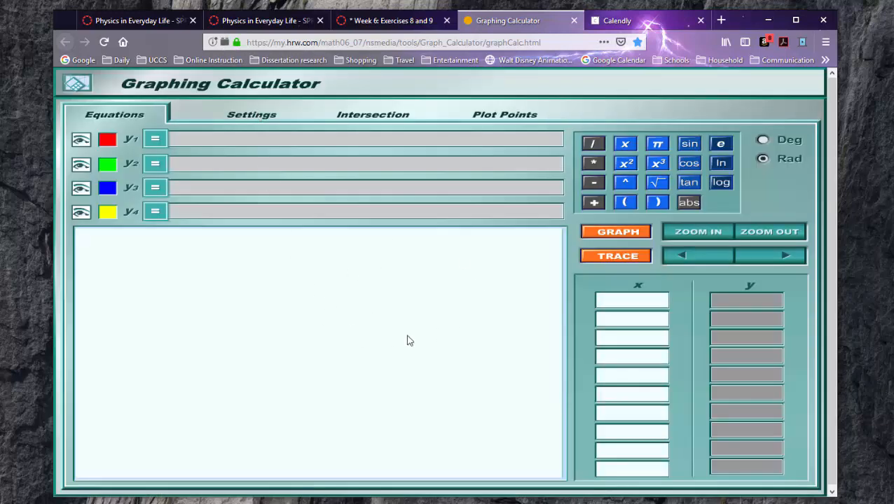
Step: Look over the assignment's submission instructions and attachments, and view the Ex9_form.pdf worksheet in Adobe Acrobat
{"action": "left_click", "coordinate": [403, 26]}
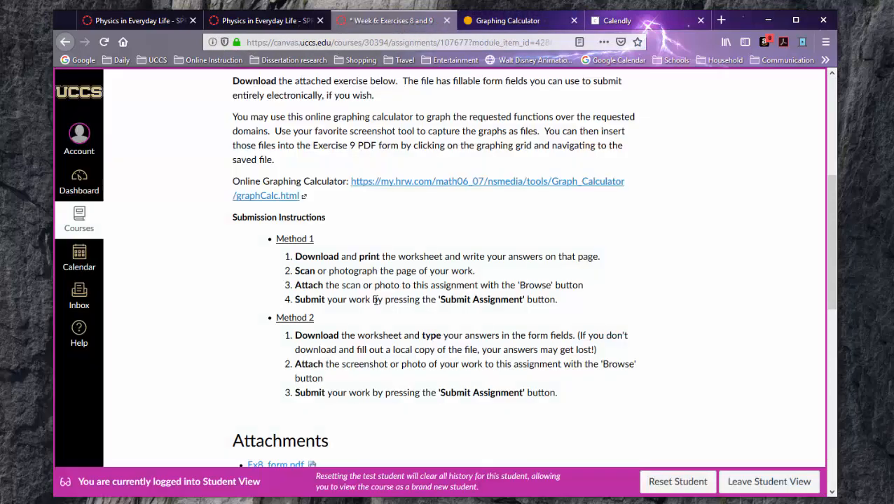
{"action": "scroll", "coordinate": [374, 301], "scroll_direction": "down", "scroll_amount": 3}
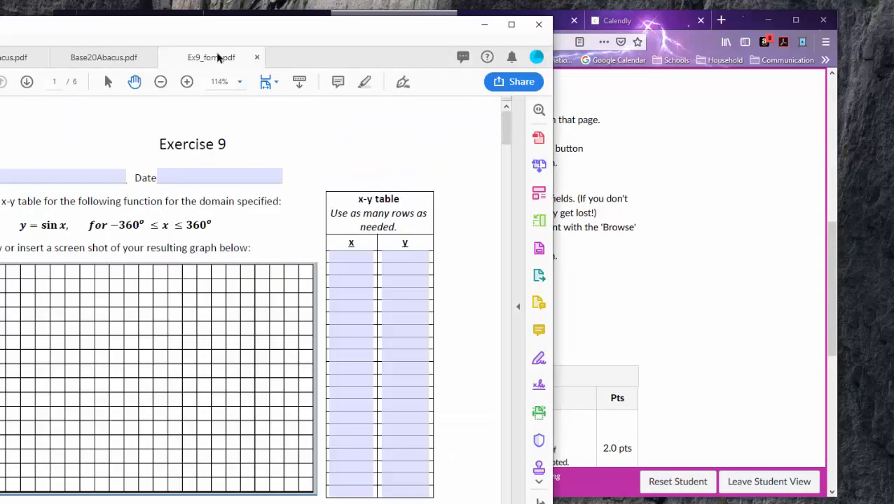
{"action": "left_click_drag", "start_coordinate": [219, 28], "coordinate": [372, 15]}
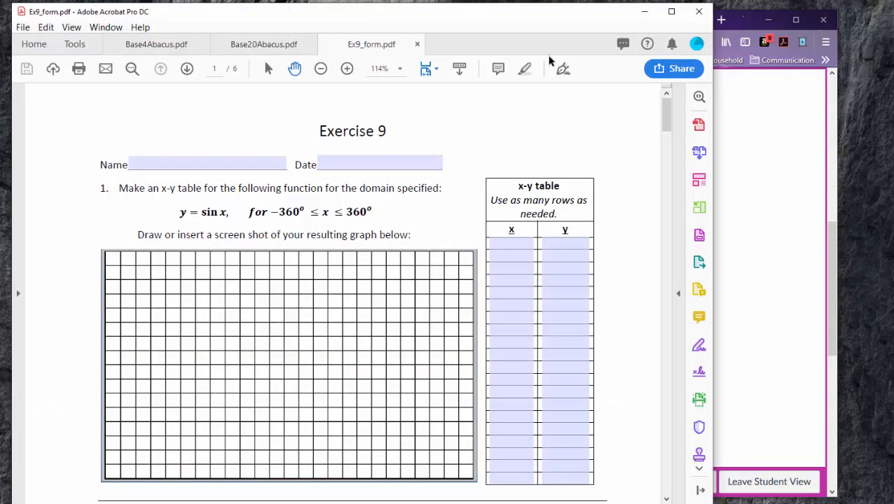
{"action": "left_click", "coordinate": [640, 13]}
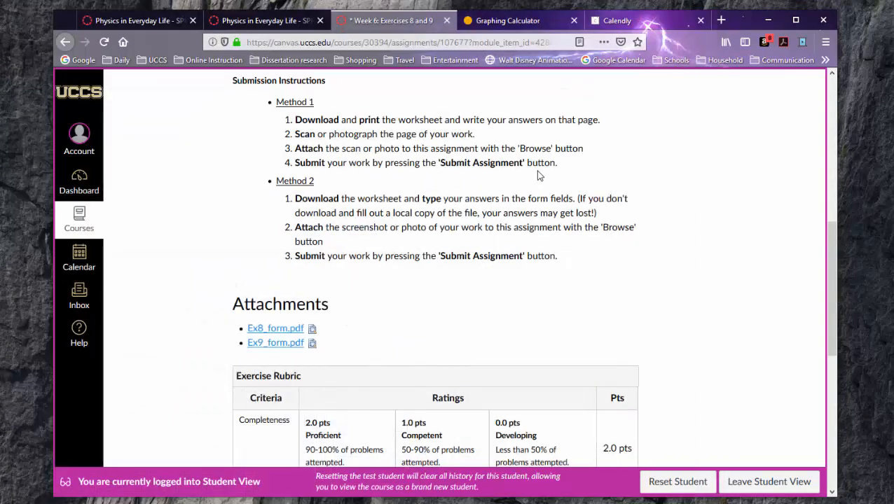
Step: Check problem 1 in the Exercise 9 form and enter sin(x) as y1 in the graphing calculator, using degrees
{"action": "left_click", "coordinate": [523, 24]}
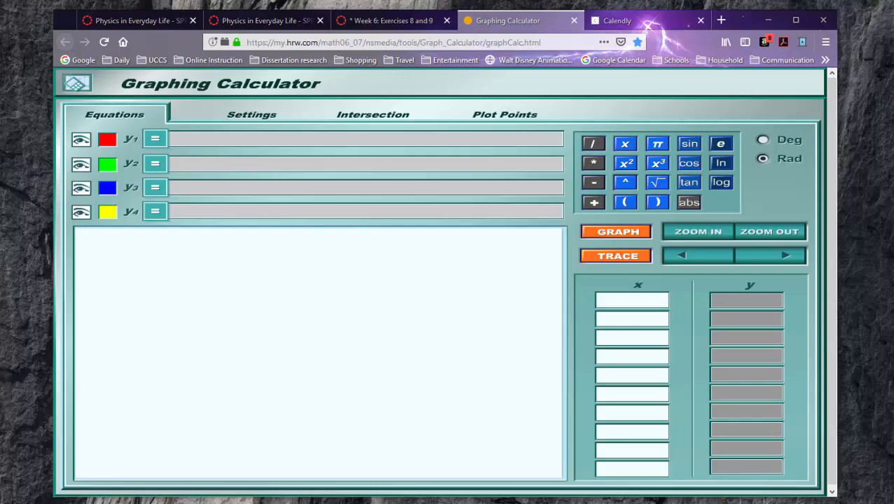
{"action": "key", "text": "alt+Tab"}
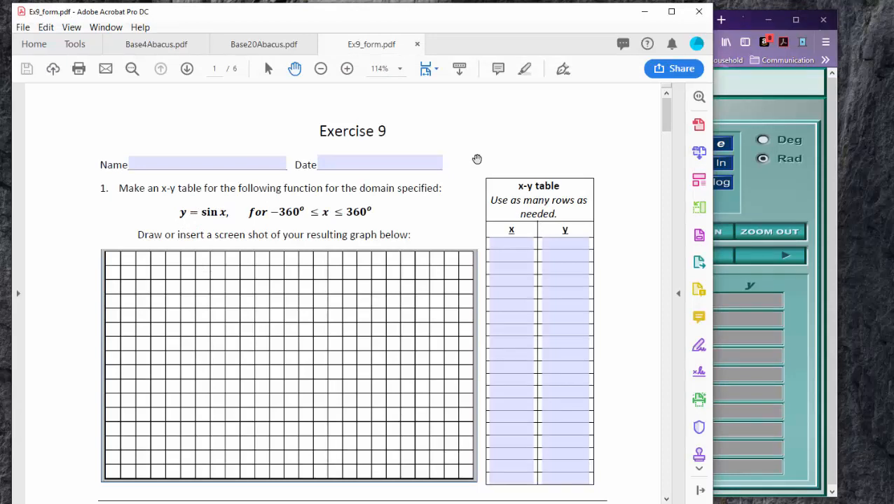
{"action": "left_click", "coordinate": [744, 30]}
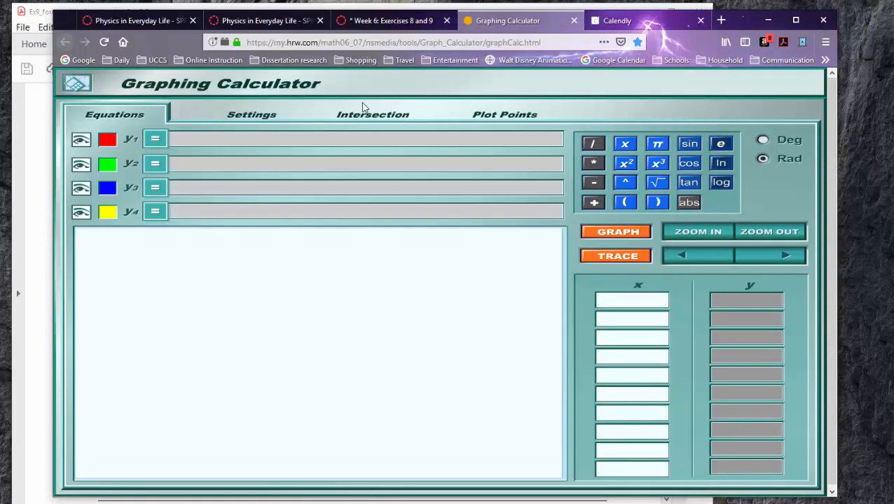
{"action": "left_click", "coordinate": [196, 138]}
{"action": "type", "text": "sin(x)"}
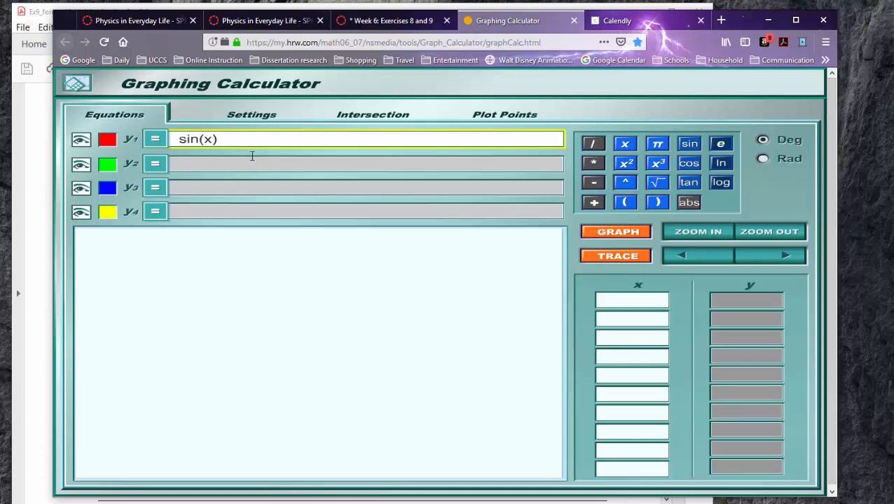
Step: Check the domain in problem 1 and set the calculator's x-axis from -360 to 360 with ticks every 45 units
{"action": "left_click", "coordinate": [244, 119]}
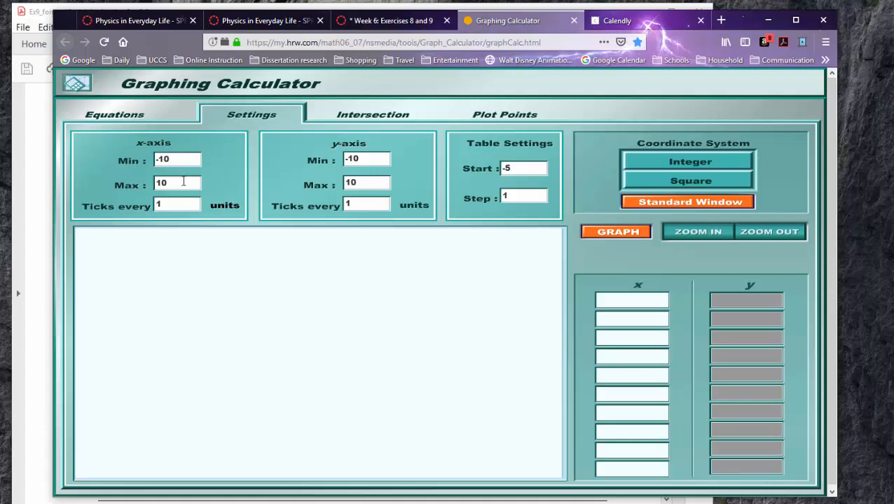
{"action": "left_click", "coordinate": [32, 328]}
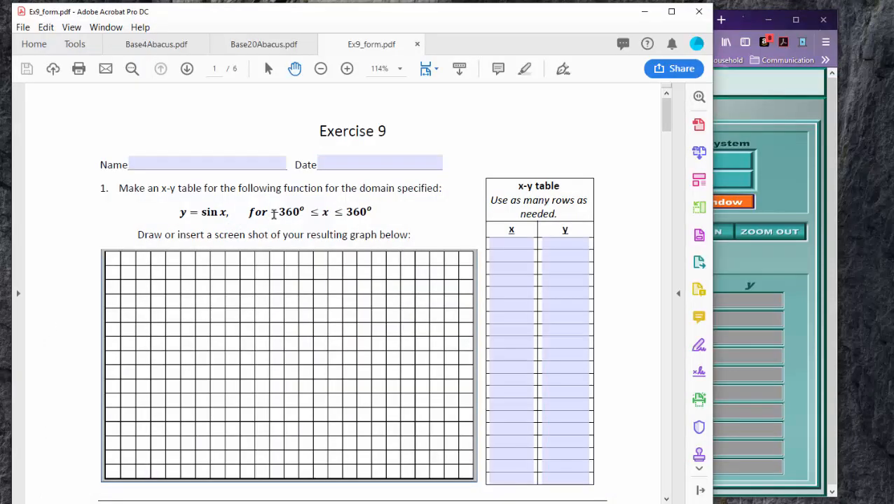
{"action": "left_click_drag", "start_coordinate": [270, 213], "coordinate": [374, 211]}
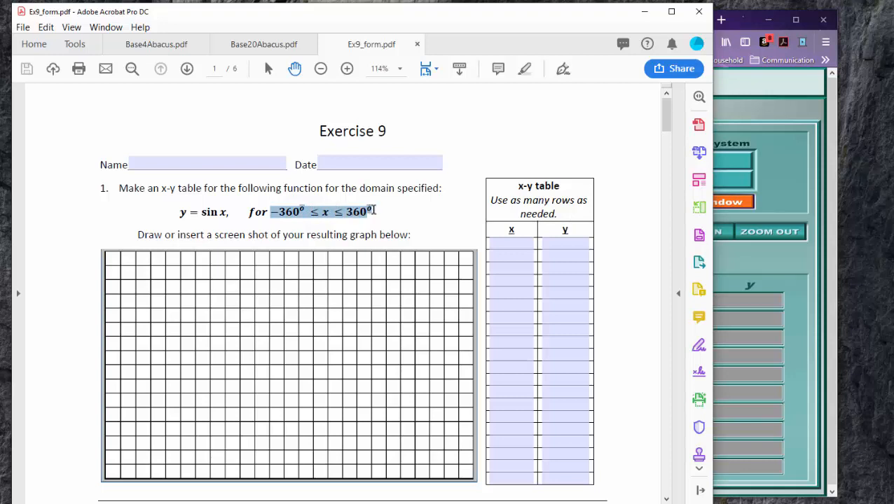
{"action": "left_click", "coordinate": [743, 21]}
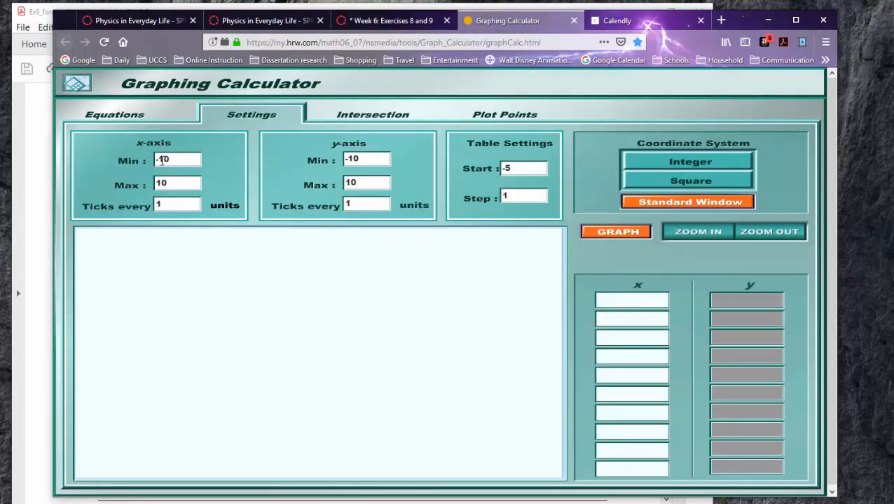
{"action": "left_click_drag", "start_coordinate": [170, 159], "coordinate": [156, 160]}
{"action": "key", "text": "BackSpace"}
{"action": "type", "text": "-360"}
{"action": "left_click_drag", "start_coordinate": [177, 182], "coordinate": [129, 184]}
{"action": "type", "text": "3"}
{"action": "left_click_drag", "start_coordinate": [158, 203], "coordinate": [144, 208]}
{"action": "type", "text": "45"}
Step: Set the calculator's value table to start at -360 with a step of 45, and graph the function
{"action": "left_click", "coordinate": [41, 131]}
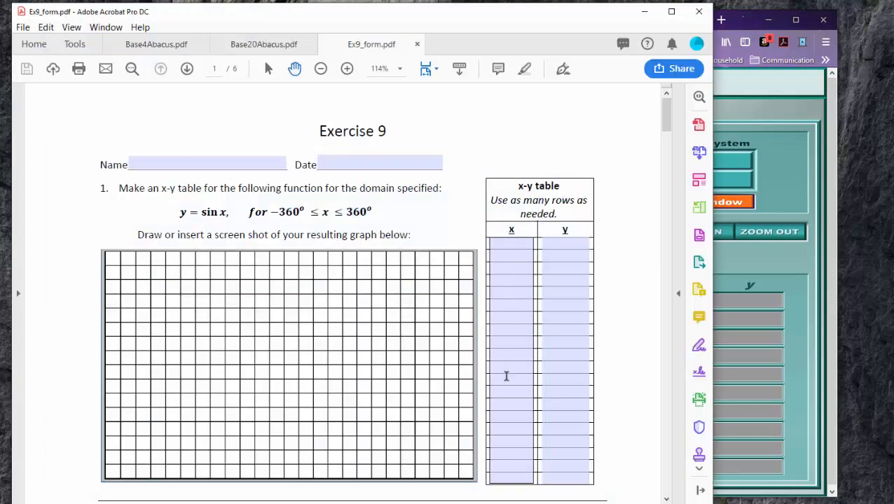
{"action": "left_click", "coordinate": [785, 173]}
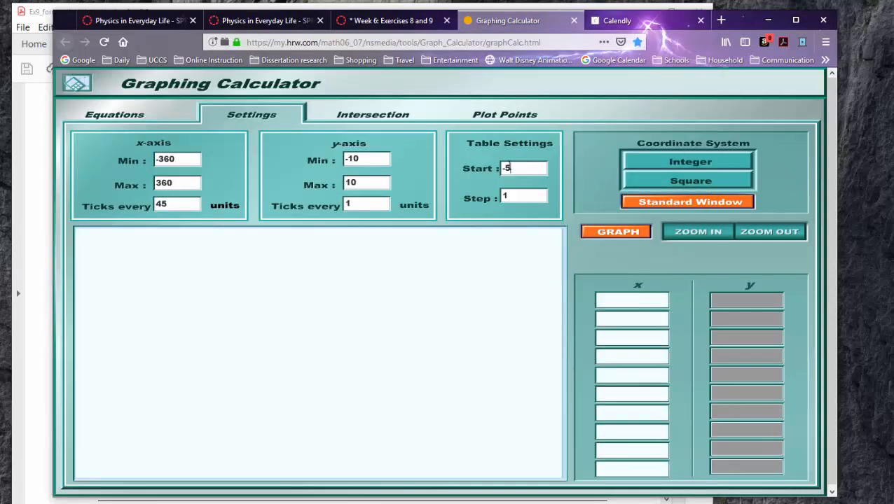
{"action": "left_click_drag", "start_coordinate": [511, 169], "coordinate": [488, 166]}
{"action": "type", "text": "-360"}
{"action": "left_click_drag", "start_coordinate": [508, 195], "coordinate": [493, 202]}
{"action": "type", "text": "45"}
{"action": "left_click_drag", "start_coordinate": [532, 168], "coordinate": [495, 171]}
{"action": "left_click_drag", "start_coordinate": [194, 159], "coordinate": [143, 164]}
{"action": "left_click", "coordinate": [528, 195]}
{"action": "left_click", "coordinate": [138, 116]}
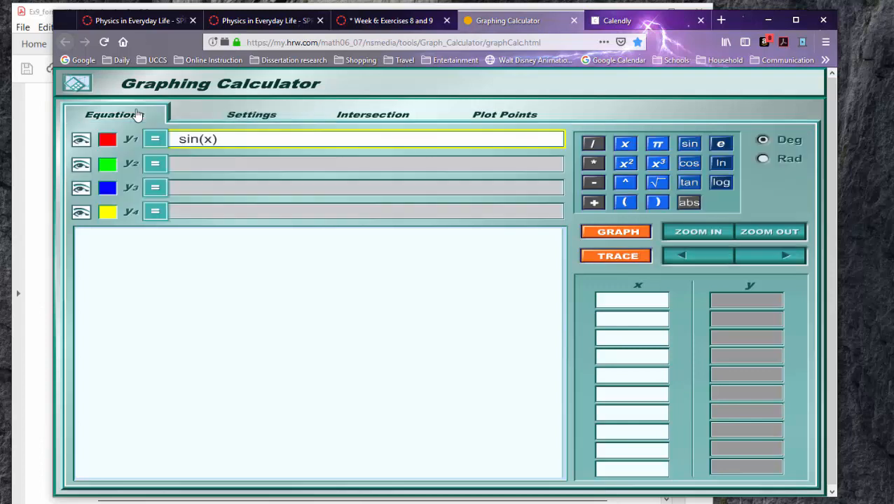
{"action": "left_click", "coordinate": [614, 232]}
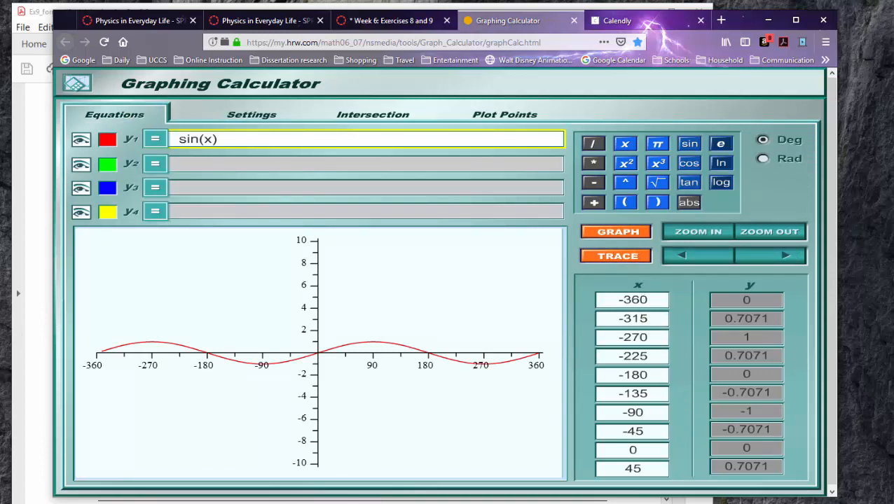
Step: Place the Exercise 9 form beside the calculator's value table and enter -360, -315 and -270 in the x column
{"action": "left_click", "coordinate": [27, 224]}
{"action": "left_click", "coordinate": [507, 242]}
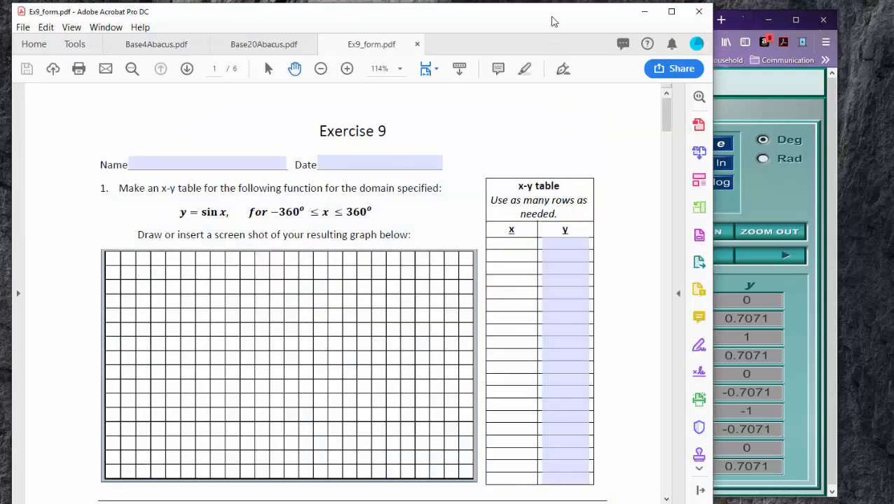
{"action": "left_click_drag", "start_coordinate": [555, 20], "coordinate": [447, 36]}
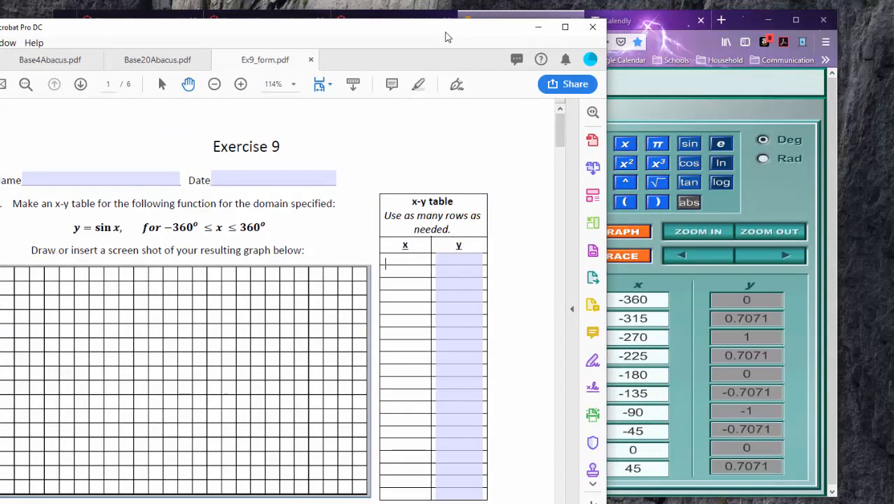
{"action": "type", "text": "-360 "}
{"action": "type", "text": "-315 "}
{"action": "type", "text": "-270"}
Step: Enter the matching values 0, 0.71 and 1 in the y column of the form's x-y table
{"action": "left_click", "coordinate": [460, 260]}
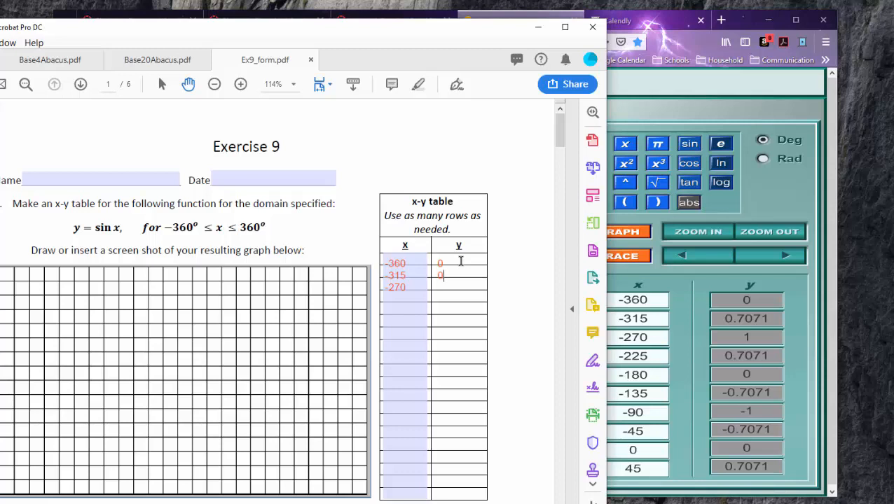
{"action": "type", "text": "1"}
{"action": "key", "text": "Tab"}
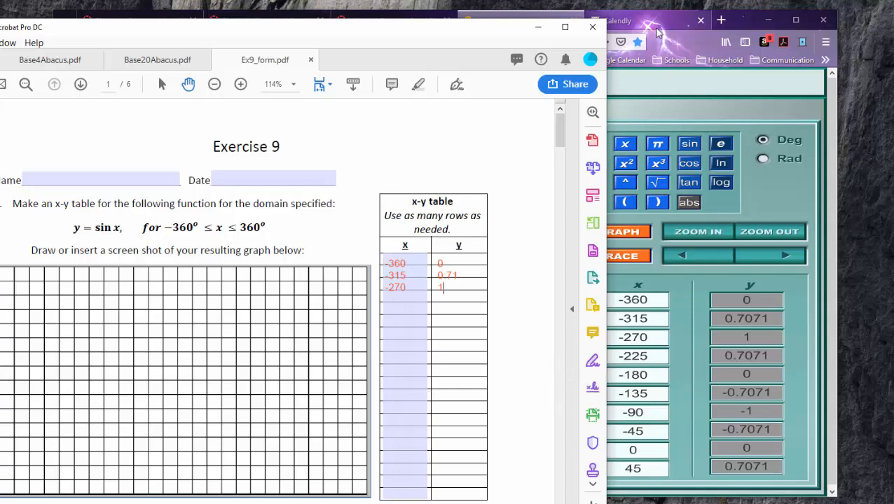
Step: In the graphing calculator, set the value table to start at 0 and regraph the function
{"action": "left_click", "coordinate": [740, 33]}
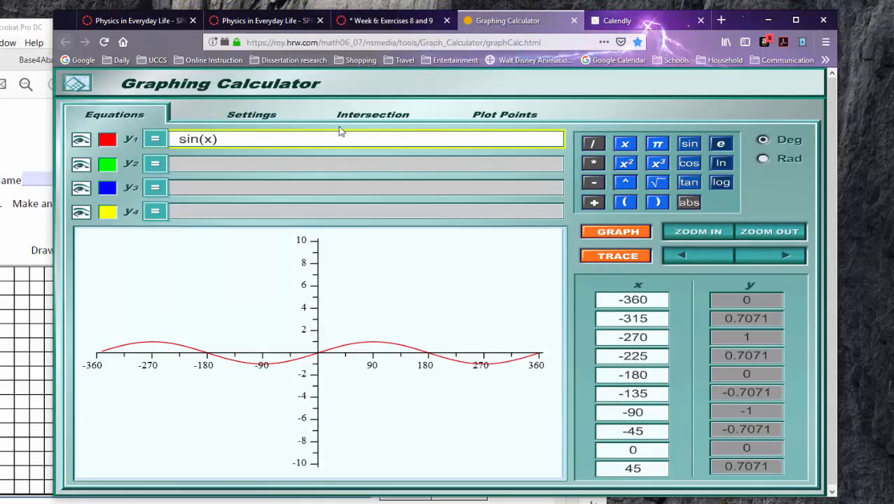
{"action": "left_click", "coordinate": [253, 122]}
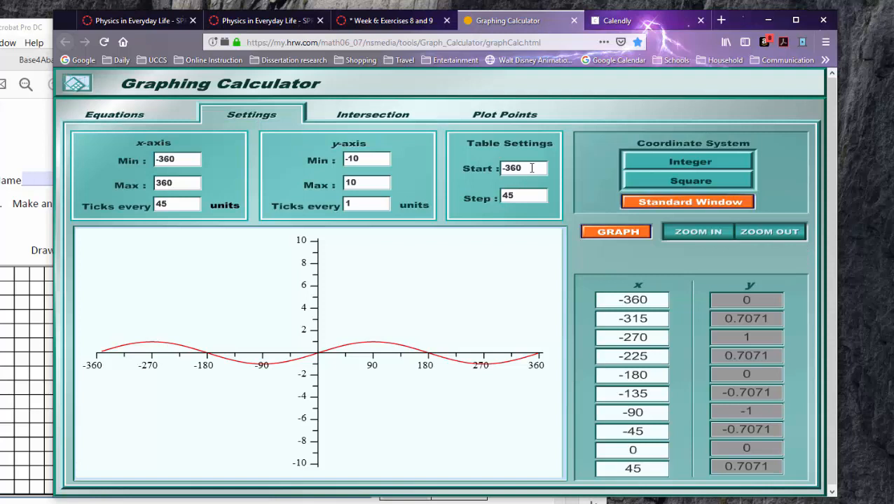
{"action": "left_click_drag", "start_coordinate": [530, 168], "coordinate": [498, 168]}
{"action": "type", "text": "0"}
{"action": "left_click", "coordinate": [611, 232]}
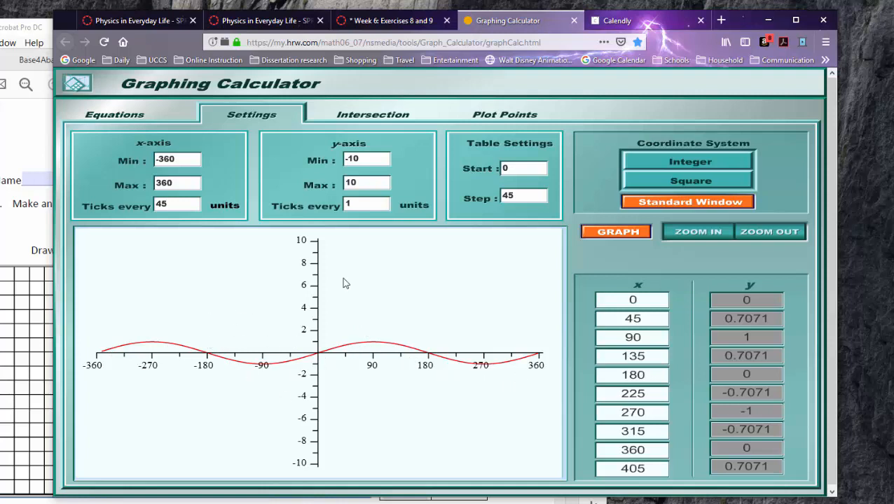
Step: Set the graph's y-axis to run from -1.2 to 1.2 and regraph the function
{"action": "left_click_drag", "start_coordinate": [349, 160], "coordinate": [378, 156]}
{"action": "left_click_drag", "start_coordinate": [760, 337], "coordinate": [725, 342]}
{"action": "left_click", "coordinate": [373, 163]}
{"action": "left_click_drag", "start_coordinate": [364, 179], "coordinate": [328, 185]}
{"action": "type", "text": "1.2"}
{"action": "left_click_drag", "start_coordinate": [362, 202], "coordinate": [326, 207]}
{"action": "left_click", "coordinate": [622, 234]}
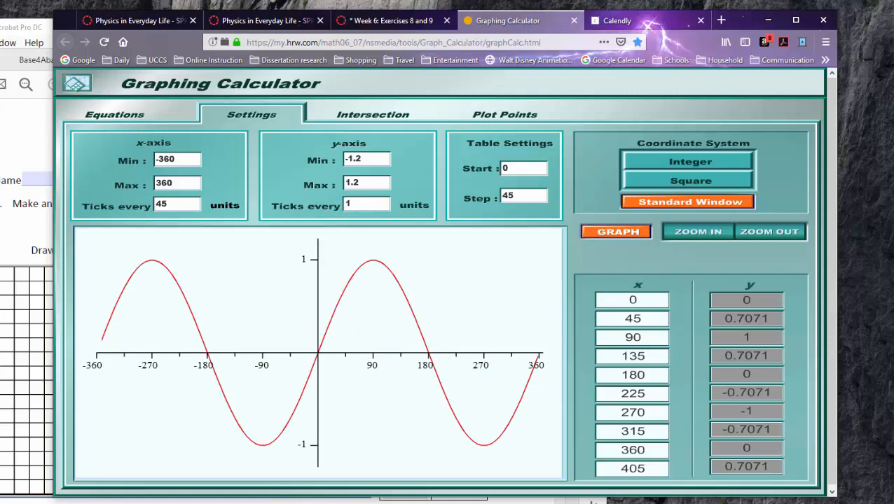
Step: Find and open the Windows Snipping Tool over the finished graph
{"action": "key", "text": "super+s"}
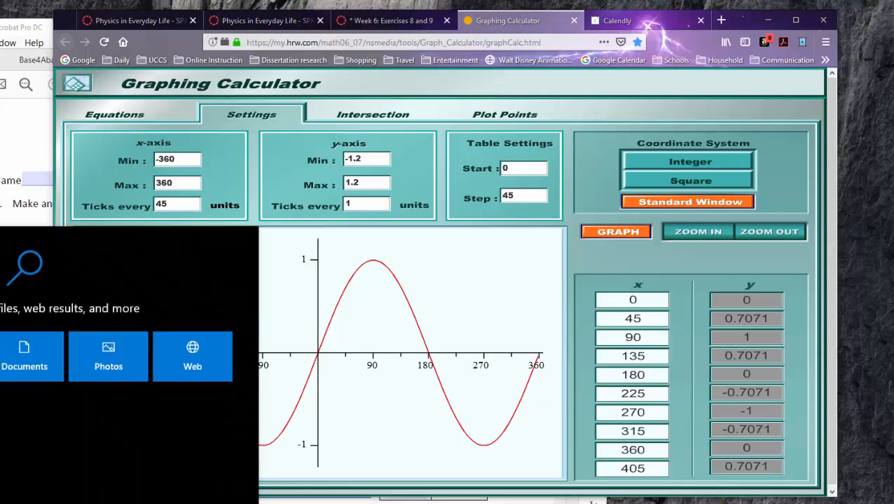
{"action": "type", "text": "snip"}
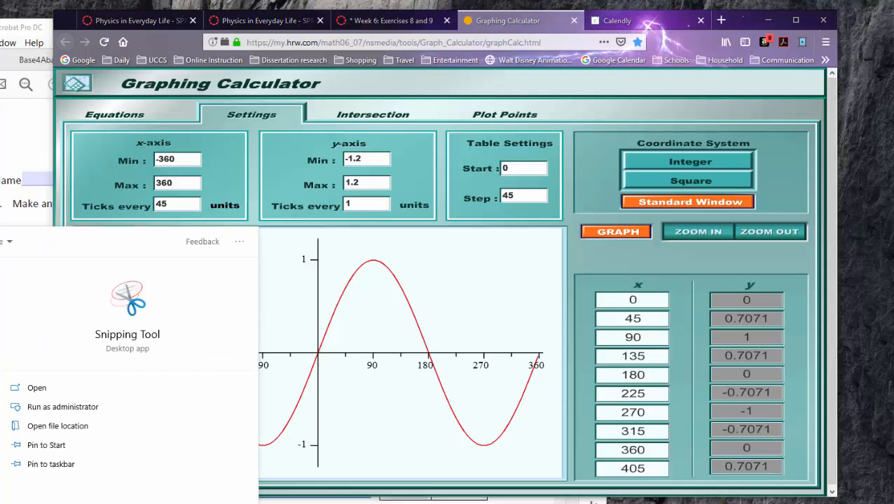
{"action": "key", "text": "Return"}
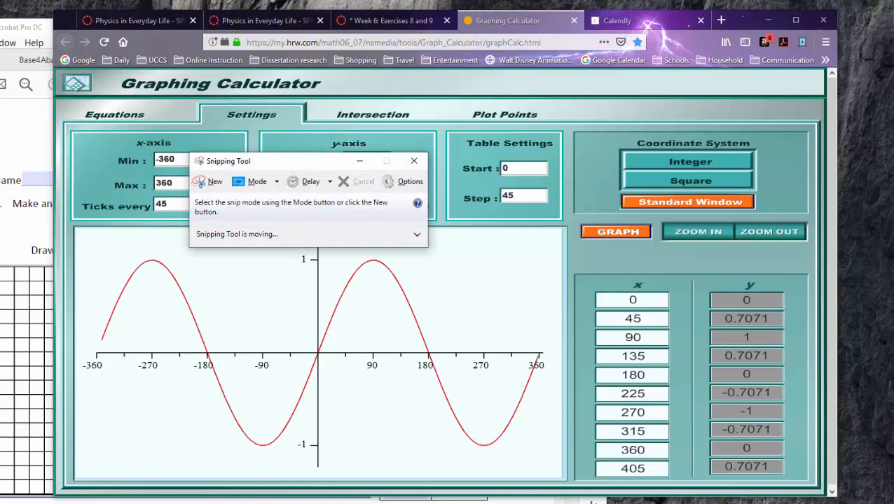
Step: Snip the plotted sine graph area of the calculator, keeping the Snipping Tool window clear of the graph
{"action": "left_click_drag", "start_coordinate": [284, 161], "coordinate": [675, 105]}
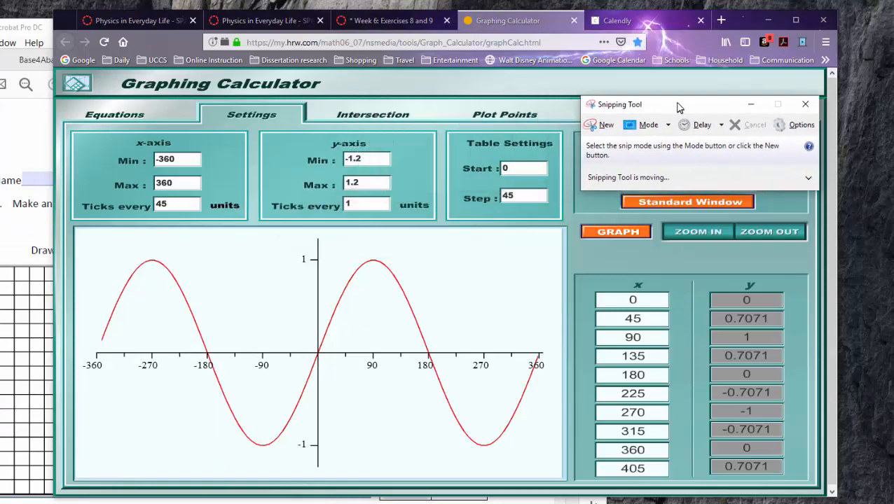
{"action": "left_click", "coordinate": [600, 124]}
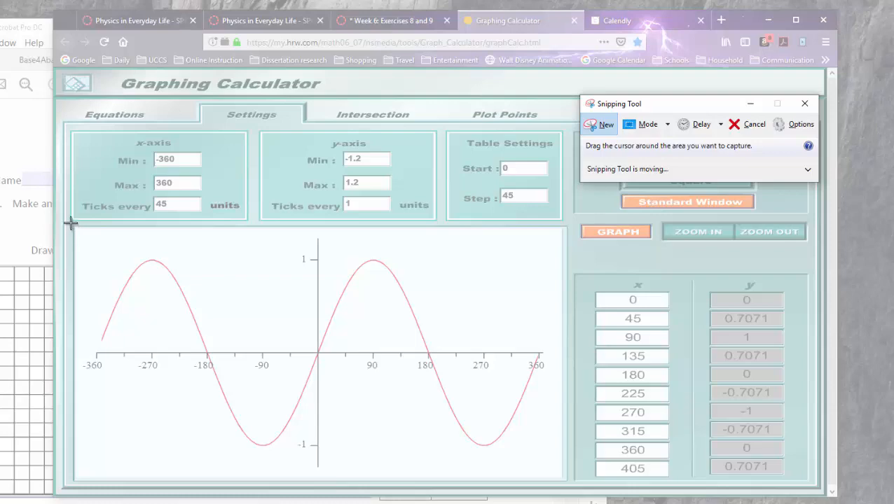
{"action": "left_click_drag", "start_coordinate": [71, 223], "coordinate": [570, 485]}
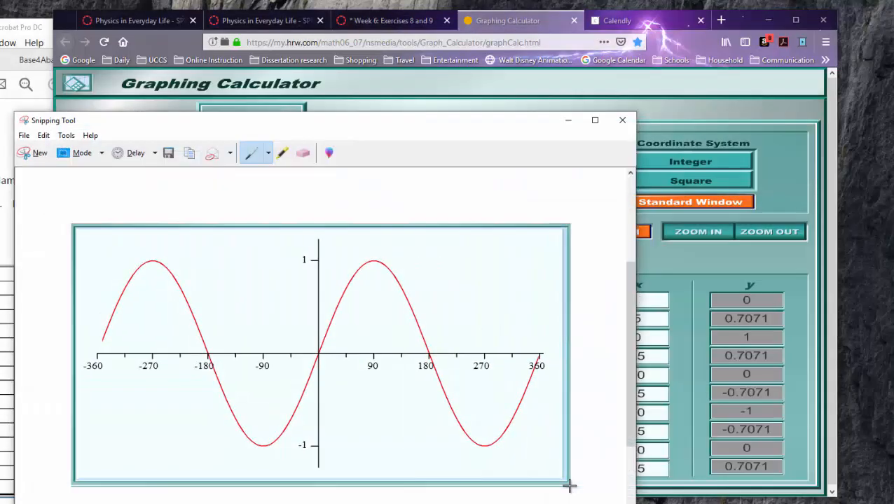
Step: Save the snip to the Desktop as a JPEG file named sine
{"action": "left_click", "coordinate": [23, 136]}
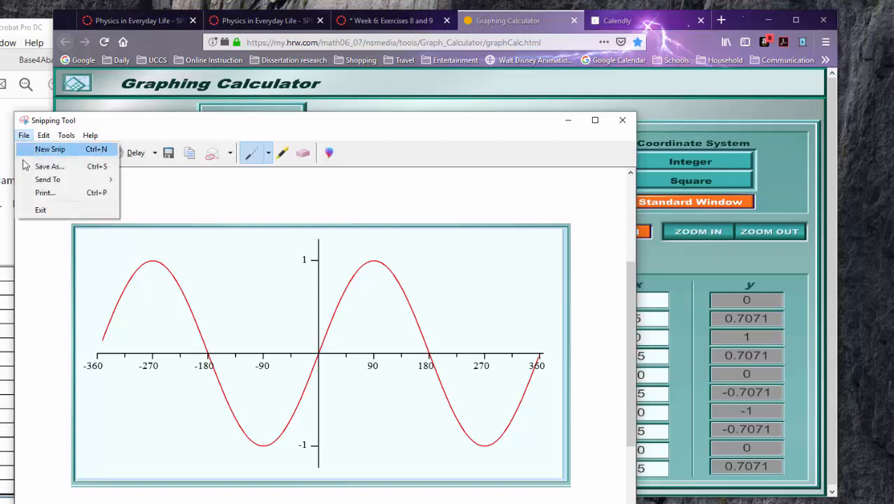
{"action": "left_click", "coordinate": [43, 167]}
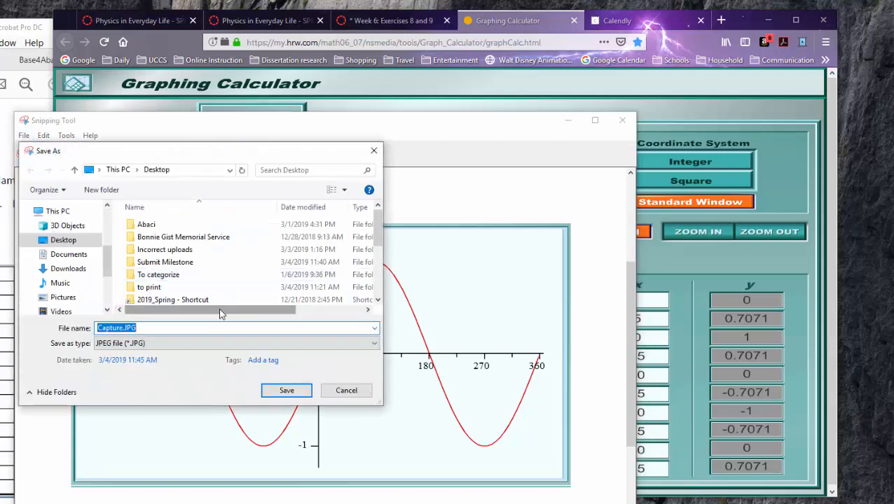
{"action": "left_click", "coordinate": [72, 242]}
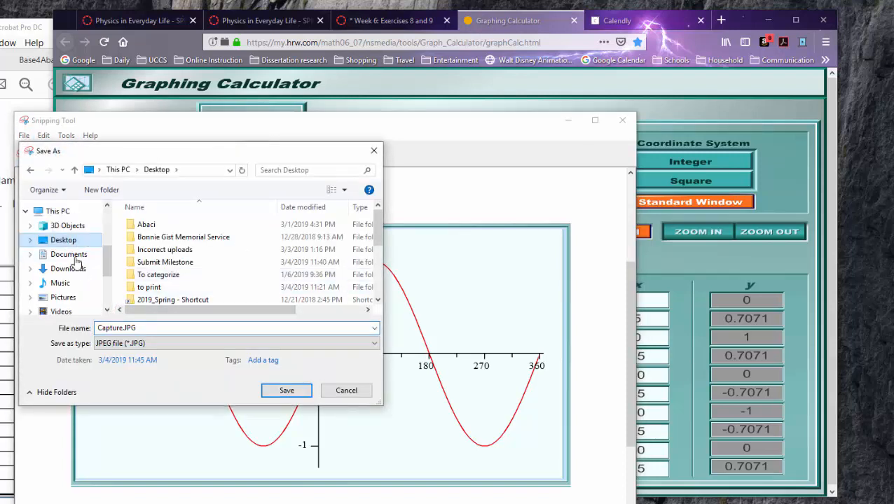
{"action": "double_click", "coordinate": [149, 328]}
{"action": "type", "text": "sine"}
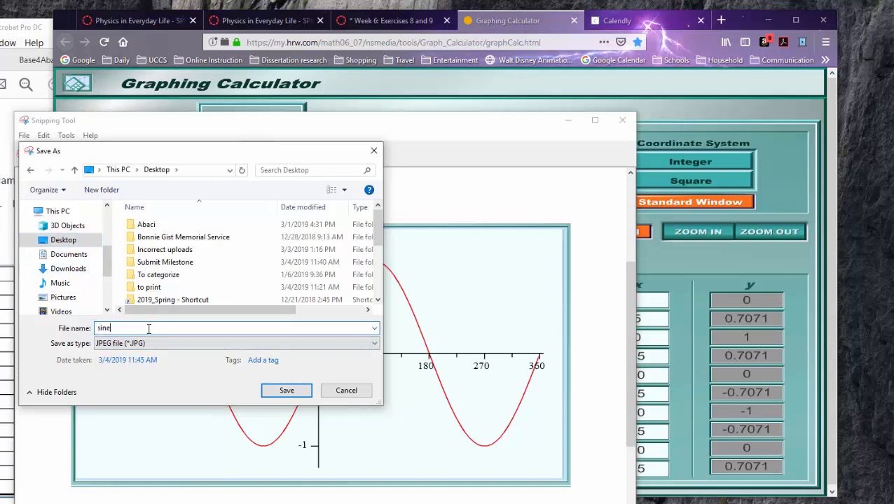
{"action": "left_click", "coordinate": [279, 390]}
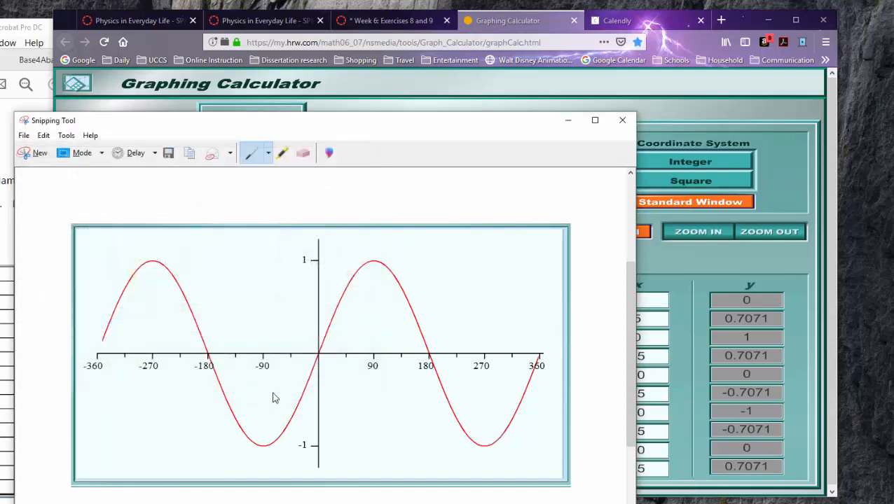
Step: Minimize the Snipping Tool, switch to the Ex9_form.pdf form in Acrobat and insert sine.JPG from the Desktop into question 1's graph box
{"action": "left_click", "coordinate": [567, 122]}
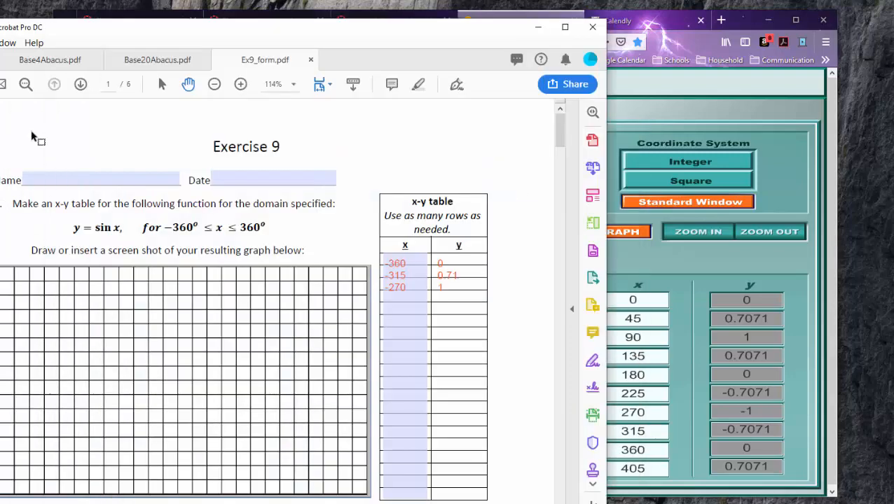
{"action": "left_click", "coordinate": [32, 132]}
{"action": "left_click_drag", "start_coordinate": [273, 37], "coordinate": [374, 21]}
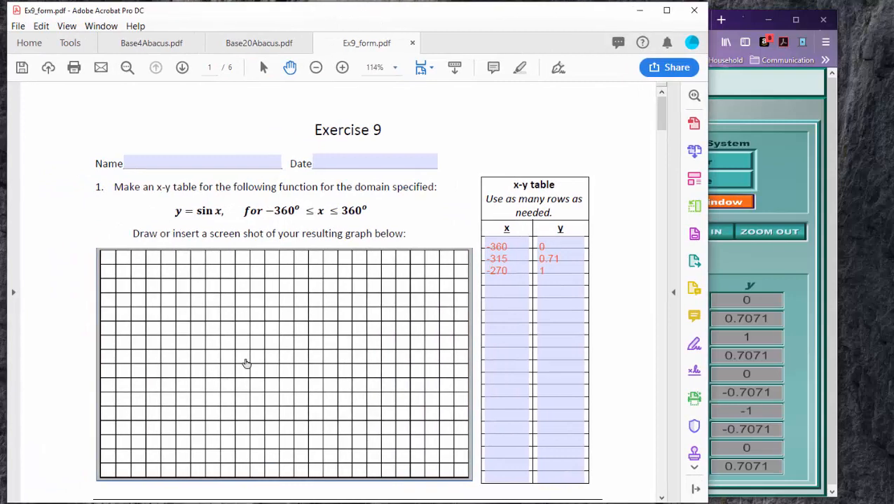
{"action": "left_click", "coordinate": [283, 369]}
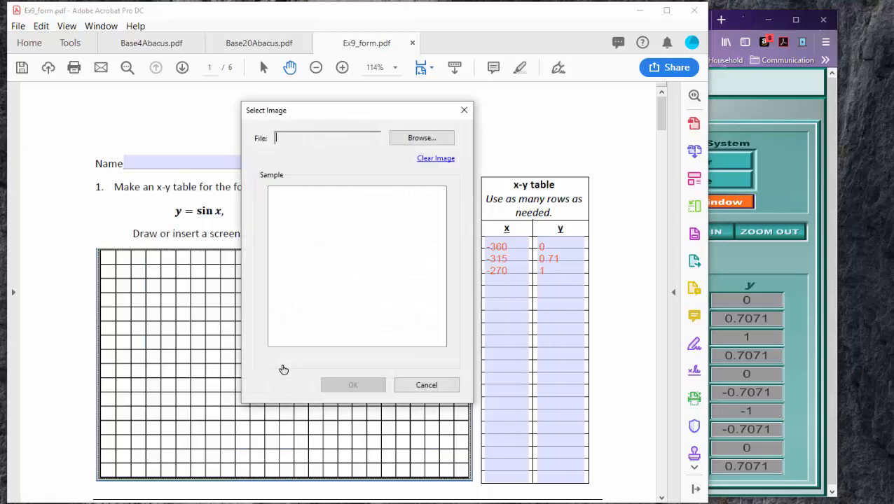
{"action": "left_click", "coordinate": [420, 139]}
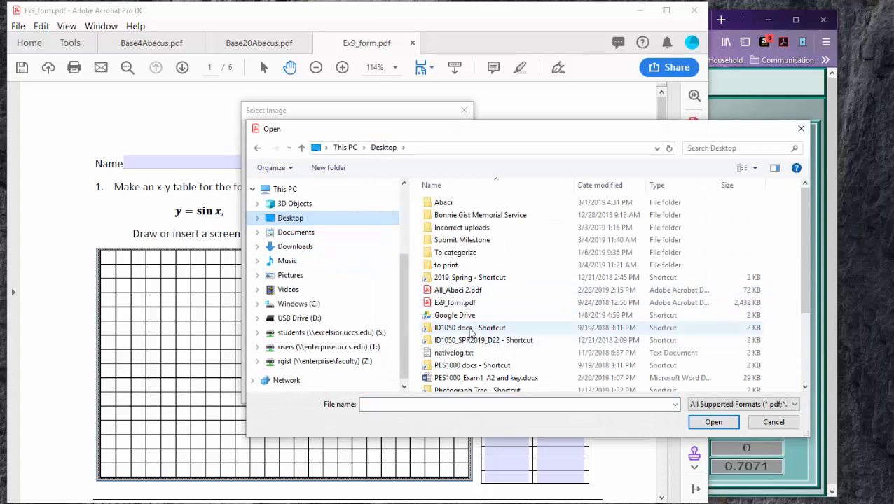
{"action": "scroll", "coordinate": [471, 329], "scroll_direction": "down", "scroll_amount": 3}
{"action": "double_click", "coordinate": [446, 335]}
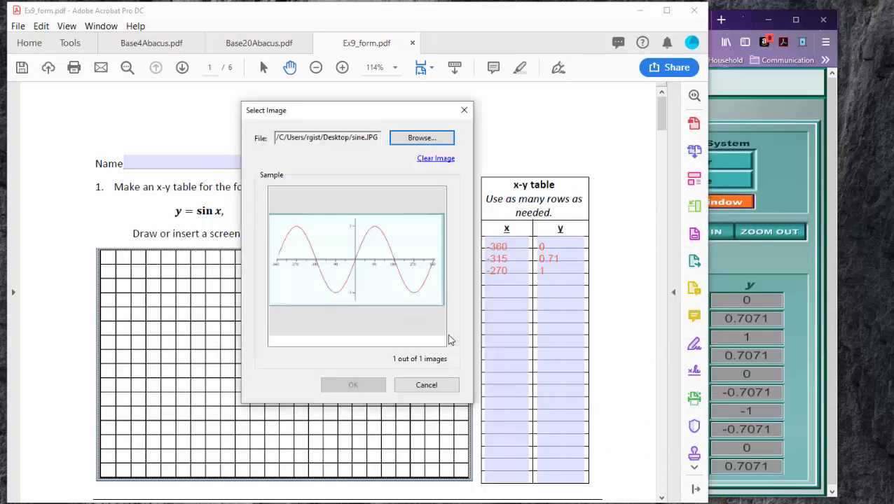
{"action": "left_click", "coordinate": [357, 389]}
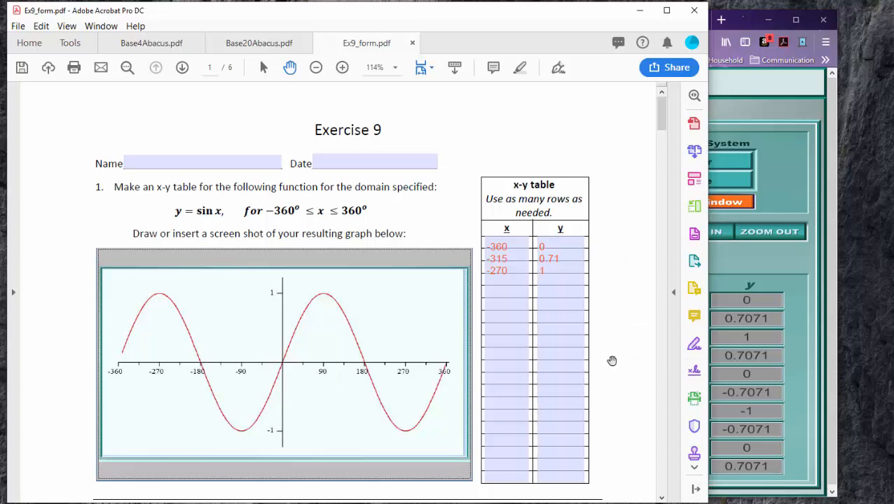
Step: Check question 2 of the form, return to the graphing calculator in the browser, change equation y1 to cos(x) and graph it
{"action": "scroll", "coordinate": [612, 361], "scroll_direction": "down", "scroll_amount": 10}
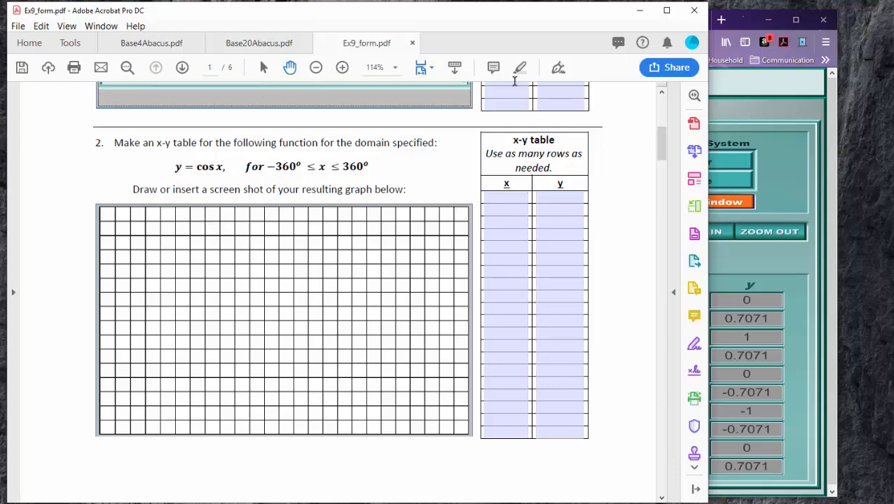
{"action": "left_click", "coordinate": [747, 21]}
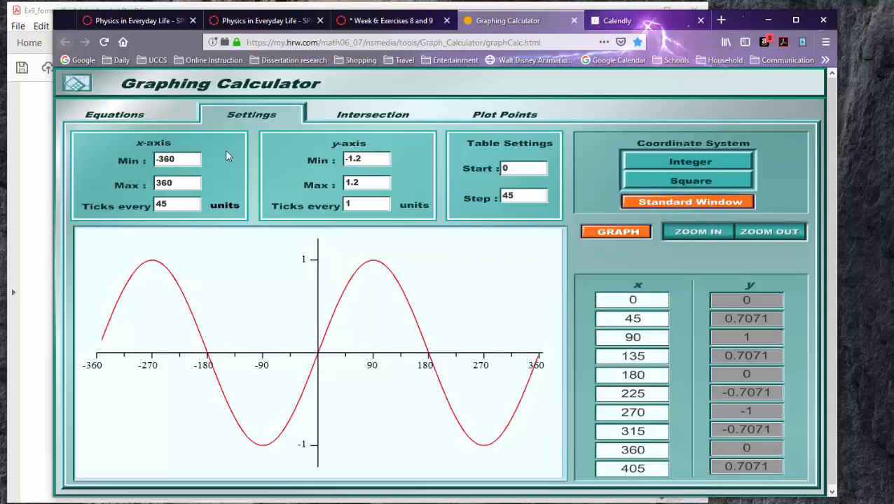
{"action": "left_click", "coordinate": [139, 108]}
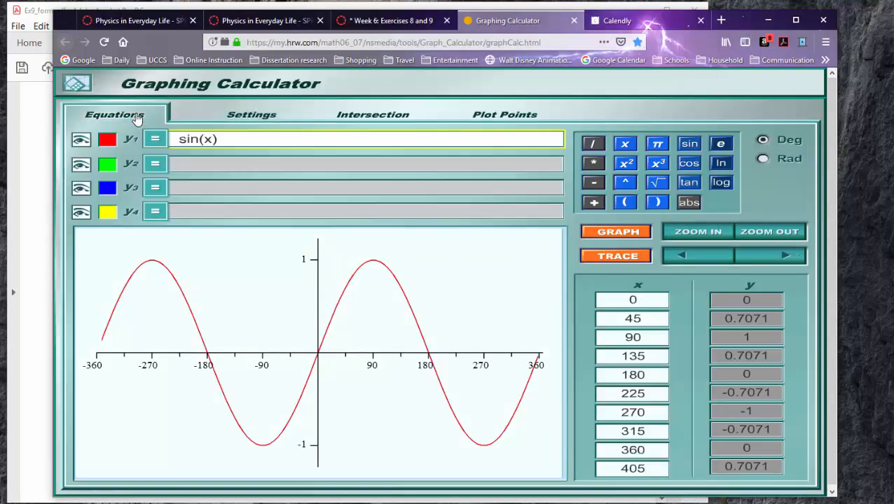
{"action": "double_click", "coordinate": [187, 140]}
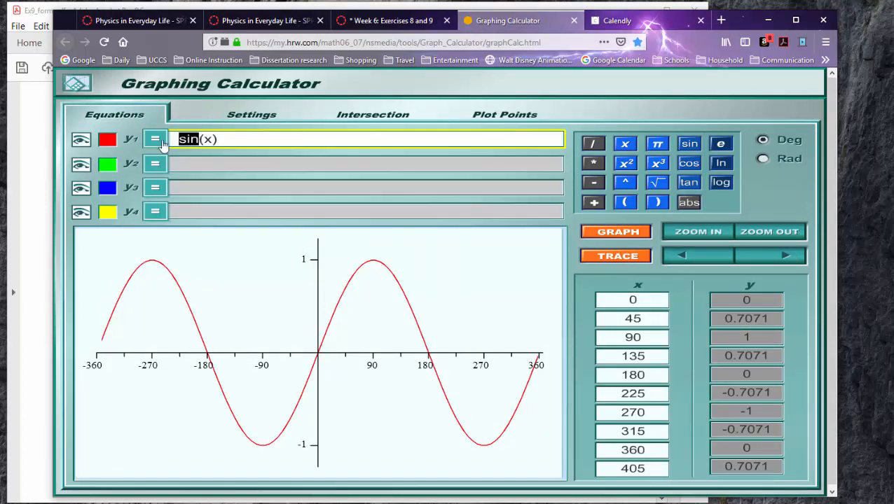
{"action": "type", "text": "cos"}
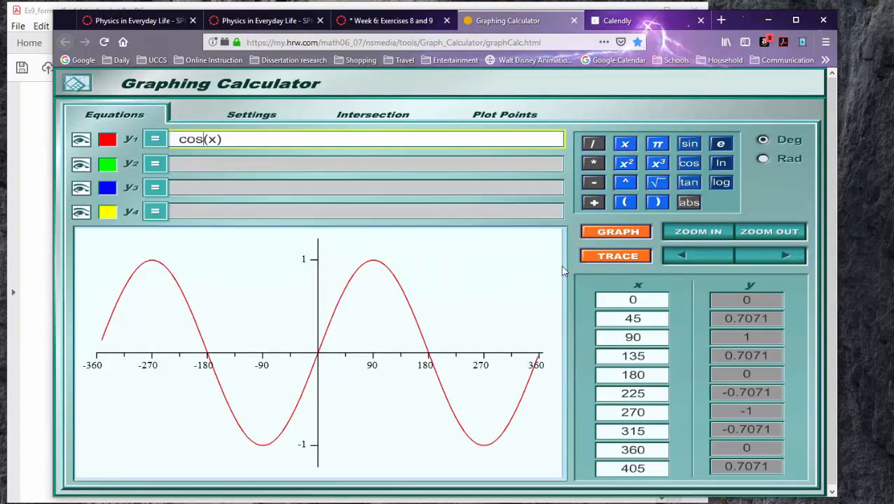
{"action": "left_click", "coordinate": [615, 231]}
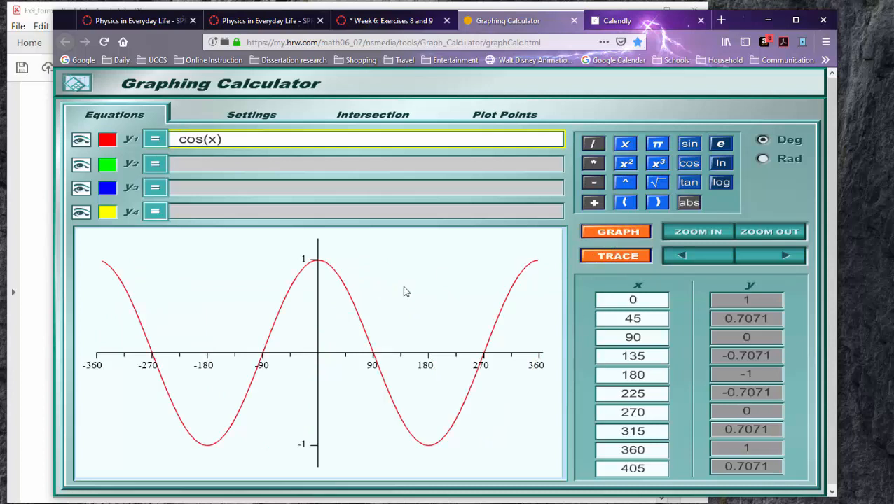